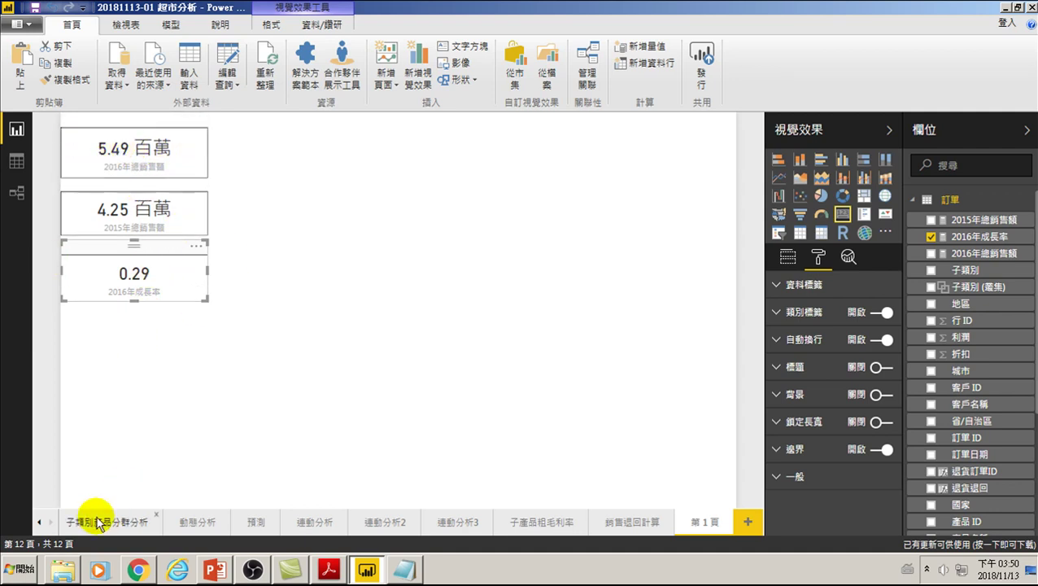
# Step: Select the returns pie chart on the 銷售退回計算 page
pyautogui.click(39, 521)
pyautogui.click(39, 521)
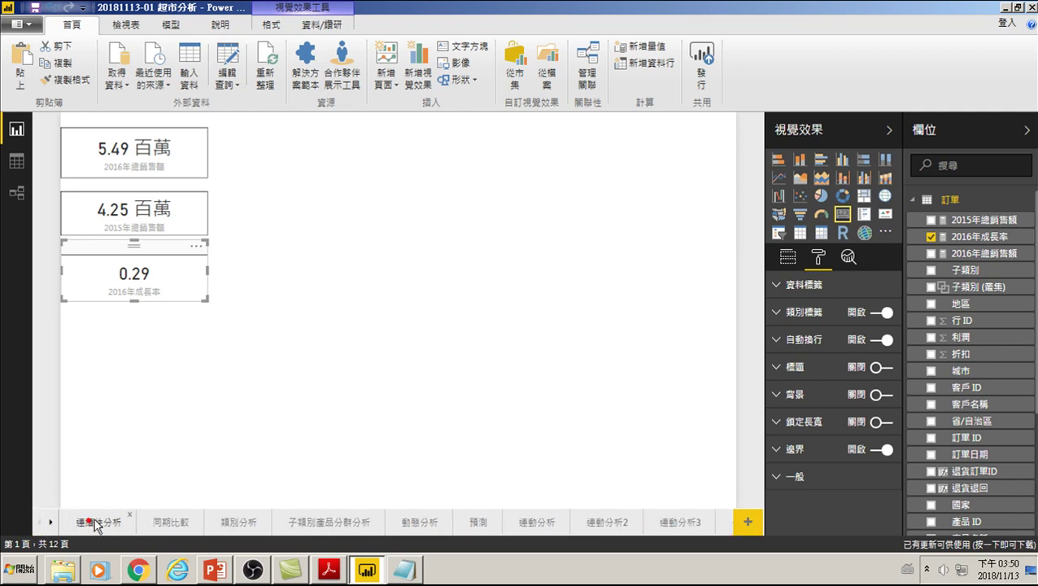
pyautogui.click(96, 522)
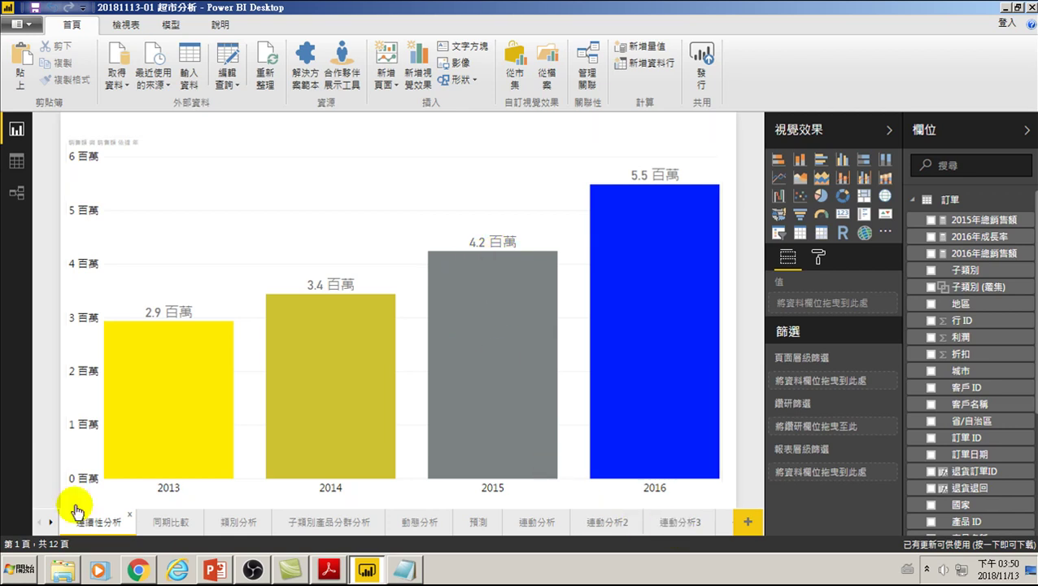
pyautogui.click(51, 522)
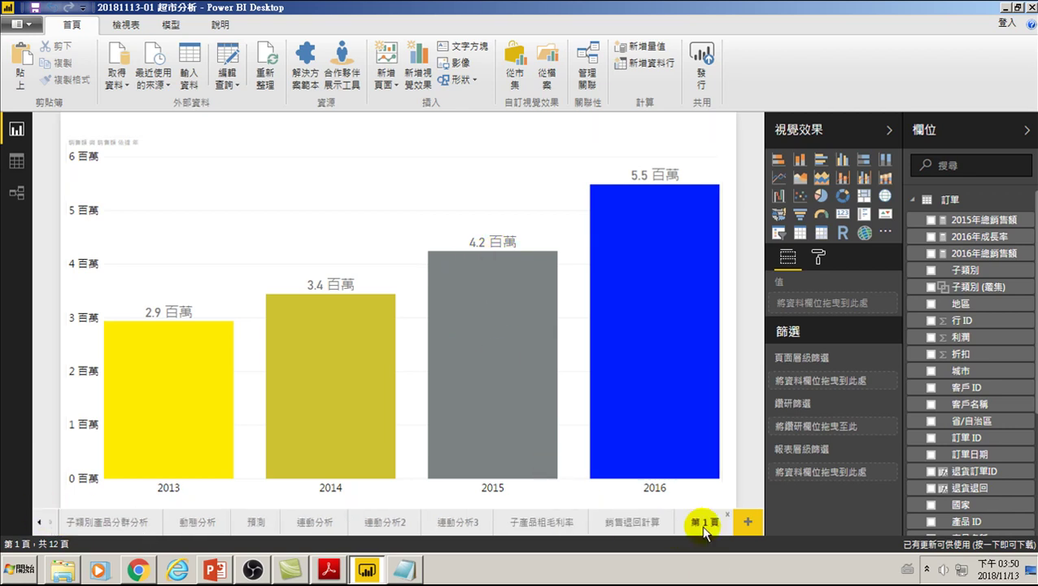
pyautogui.click(634, 522)
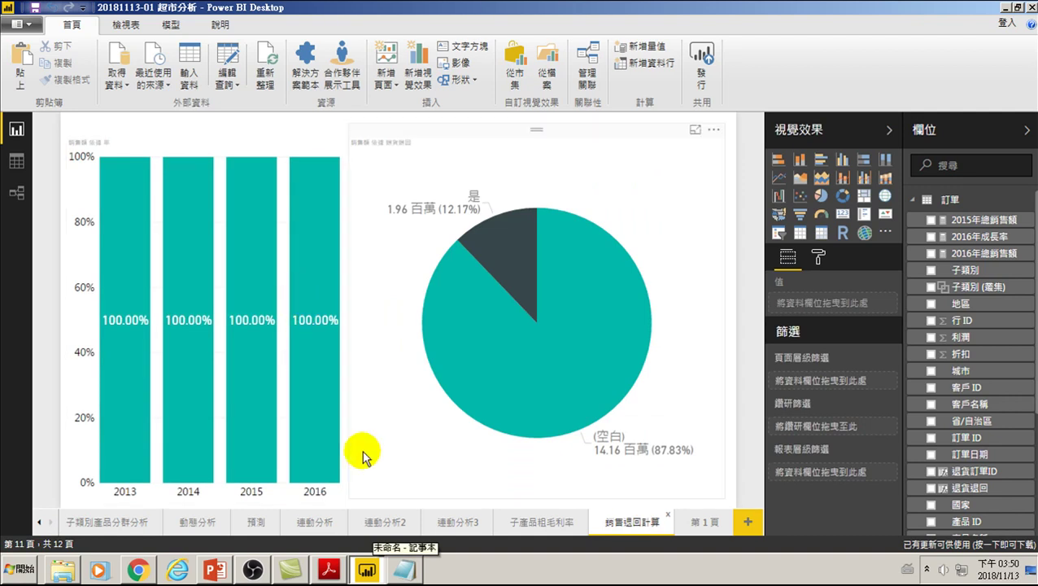
pyautogui.click(510, 260)
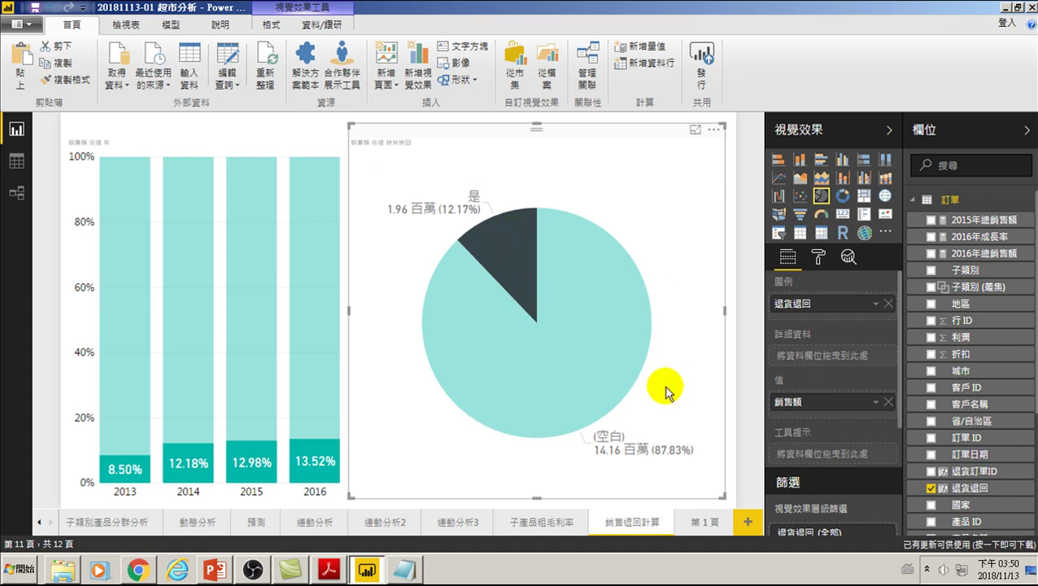
pyautogui.click(570, 129)
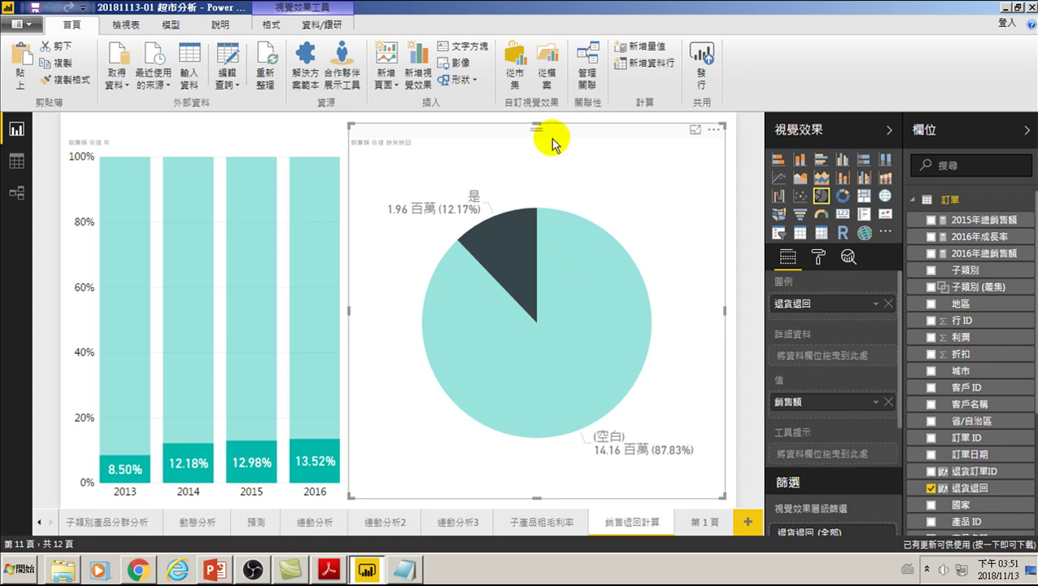
pyautogui.moveTo(204, 309)
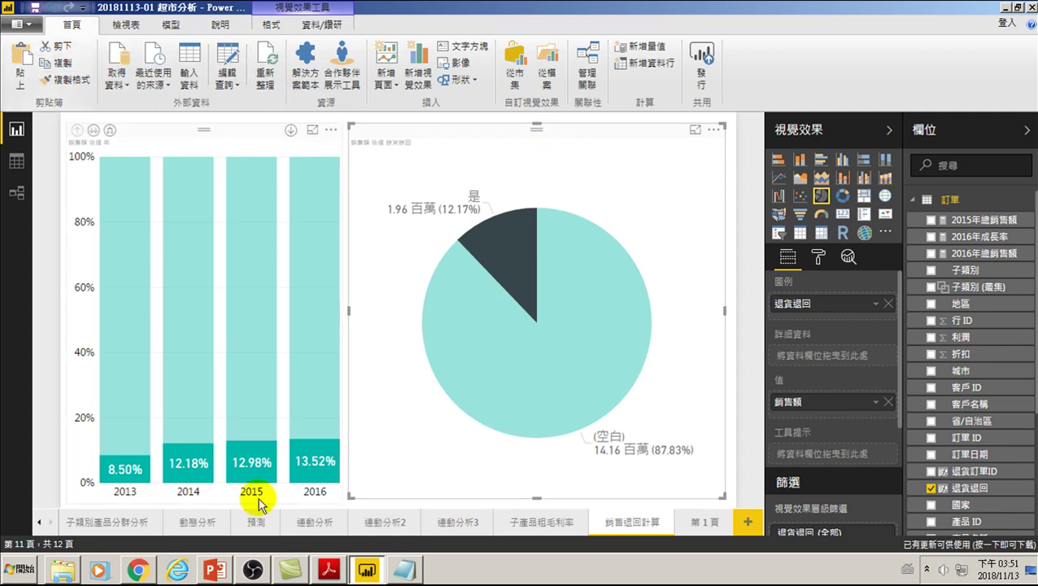
# Step: Paste the pie chart onto 第1頁 and cross-filter the cards by its 是 and (空白) slices
pyautogui.click(705, 522)
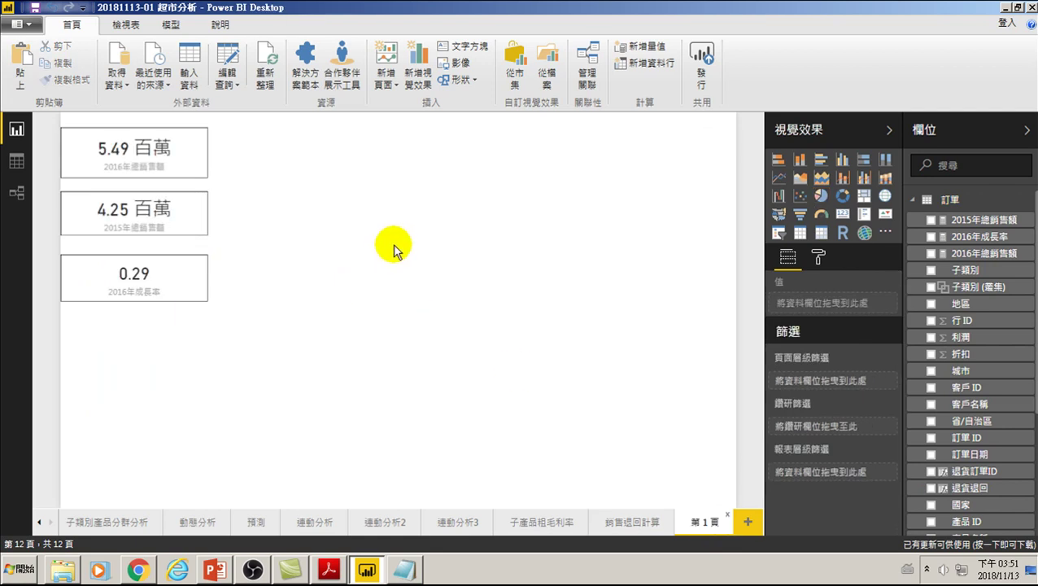
pyautogui.click(20, 55)
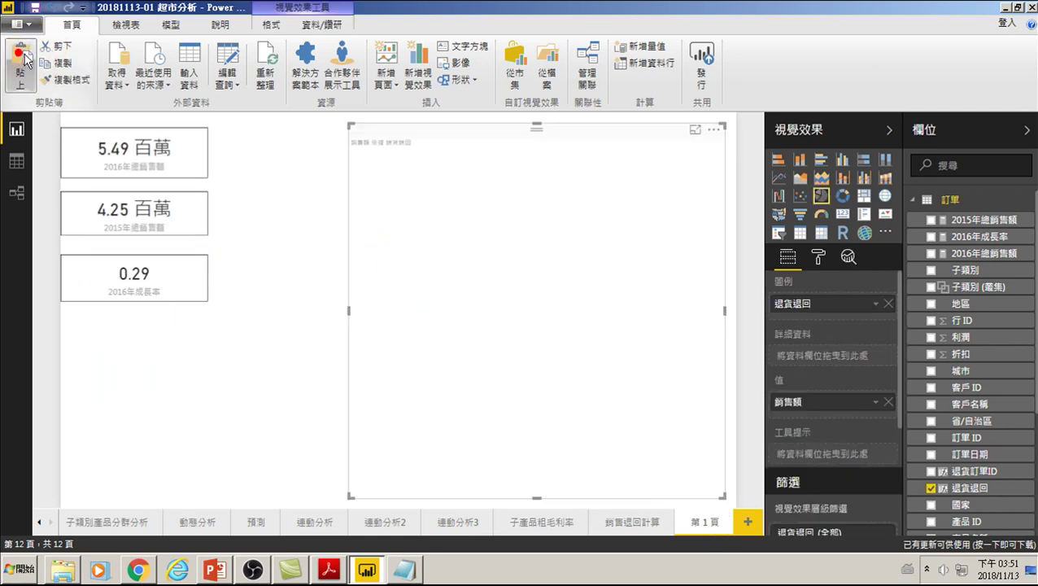
pyautogui.click(581, 318)
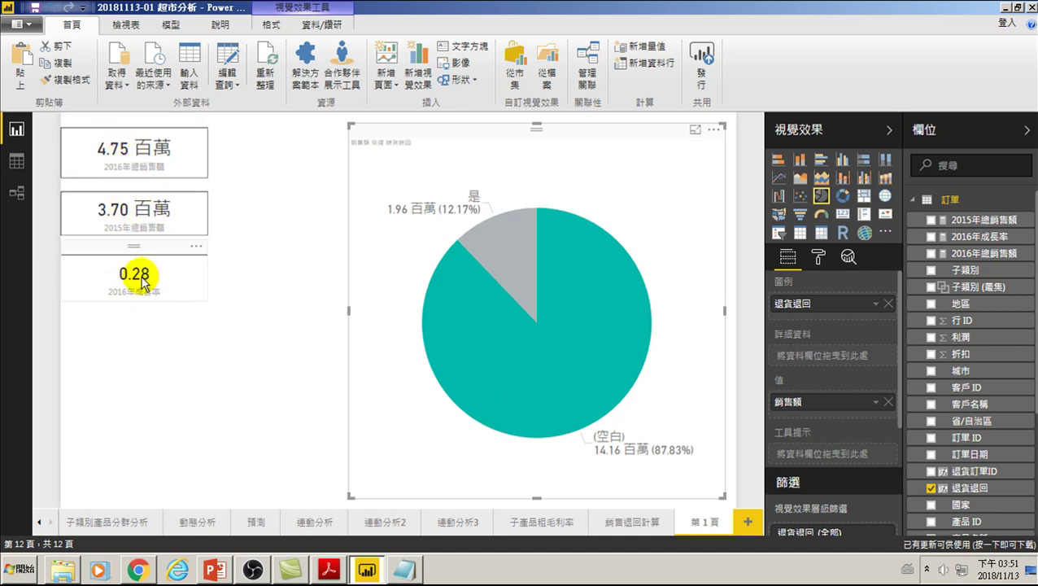
pyautogui.click(498, 249)
pyautogui.click(395, 252)
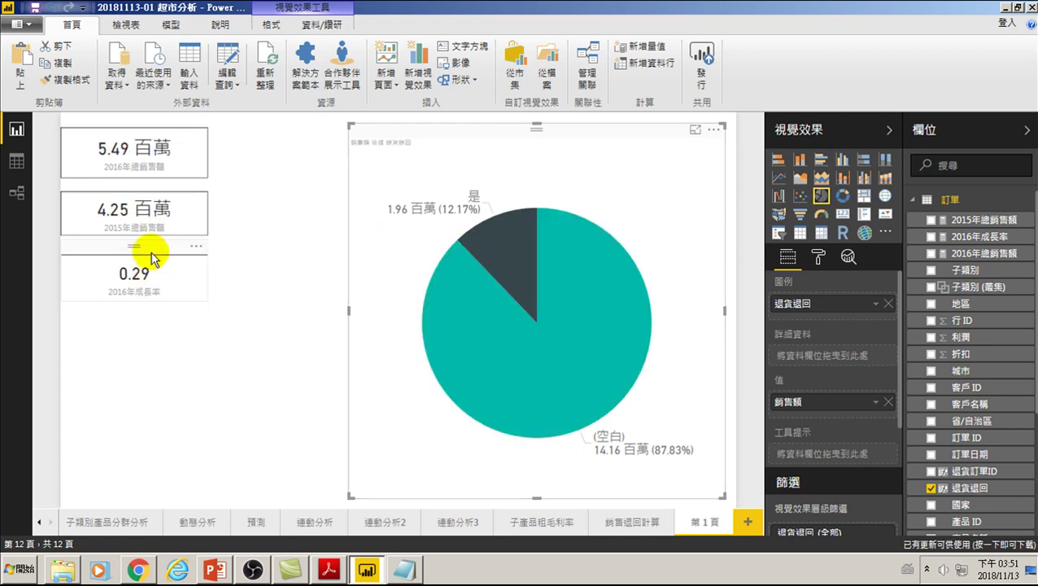
pyautogui.click(575, 339)
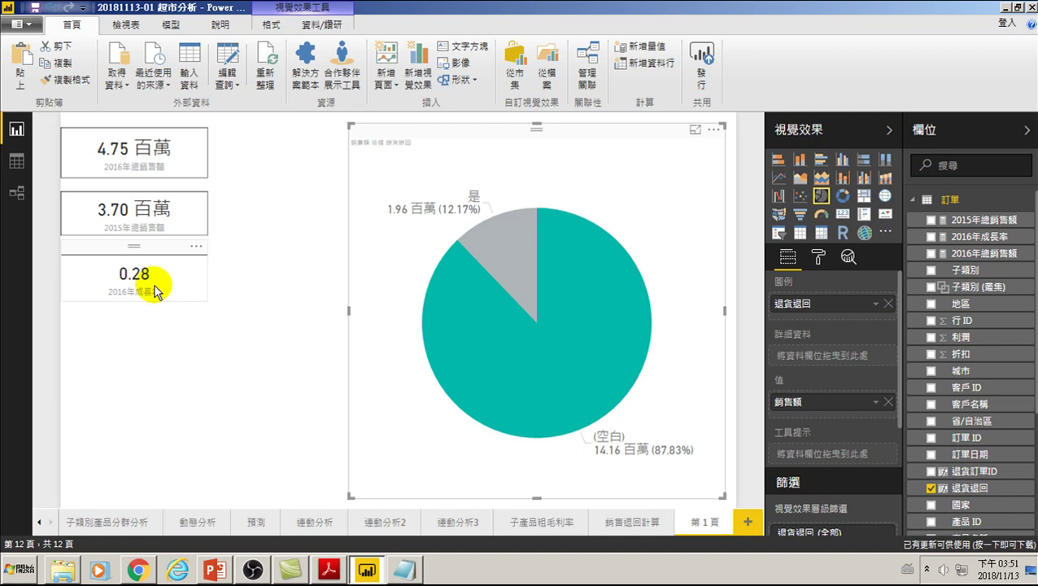
pyautogui.click(498, 243)
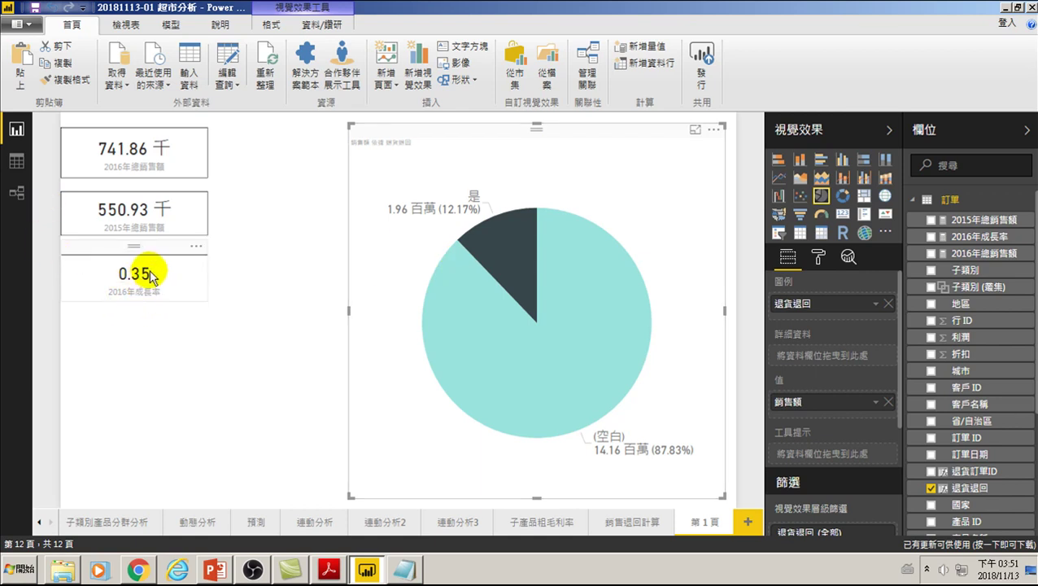
pyautogui.click(587, 360)
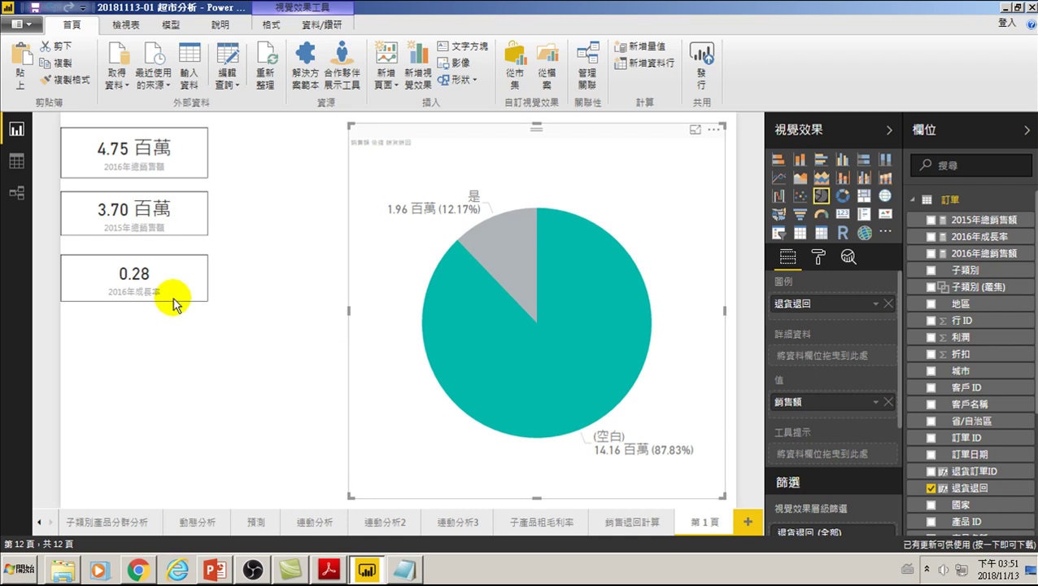
pyautogui.click(536, 348)
pyautogui.click(519, 339)
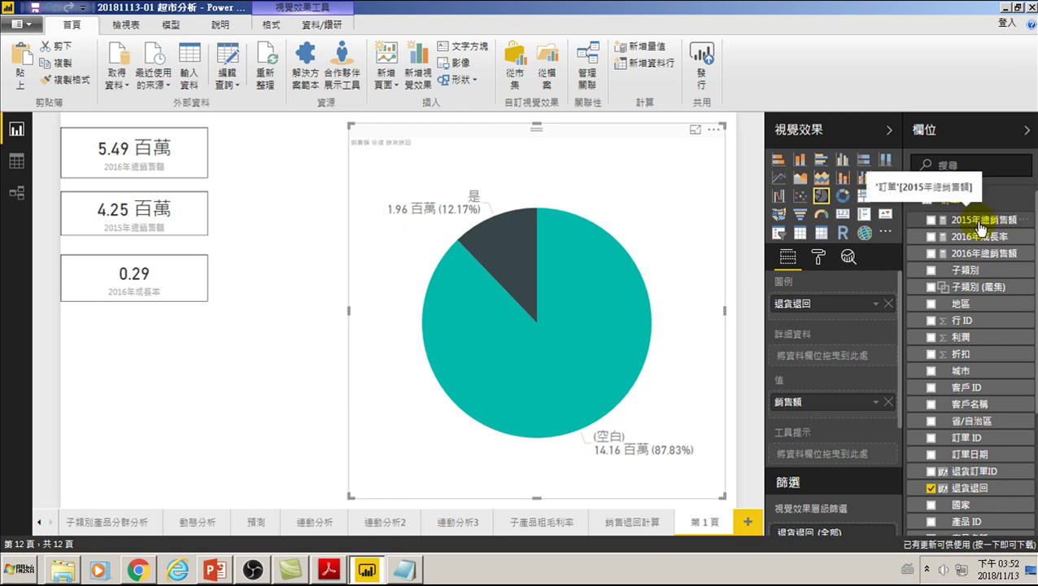
pyautogui.moveTo(134, 151)
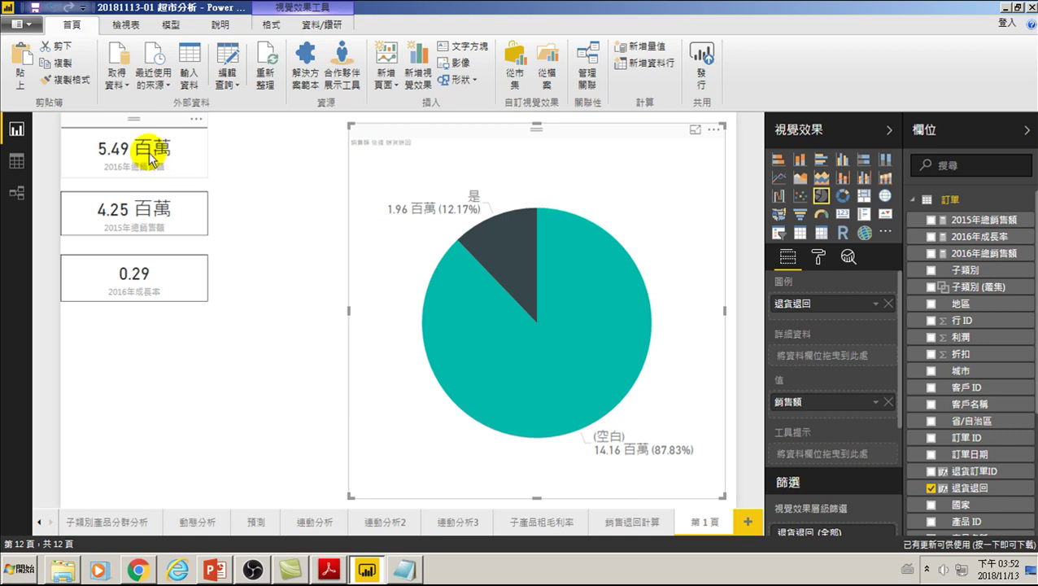
pyautogui.click(556, 358)
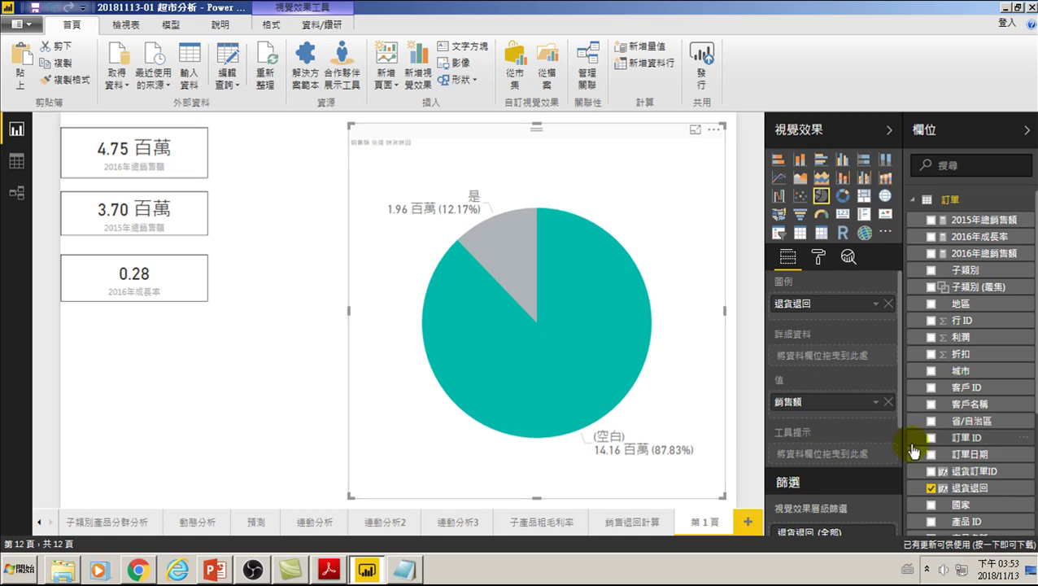
# Step: Add the '訂單'[退貨退回] column as a new condition in the 2015年總銷售額 CALCULATE formula
pyautogui.click(980, 222)
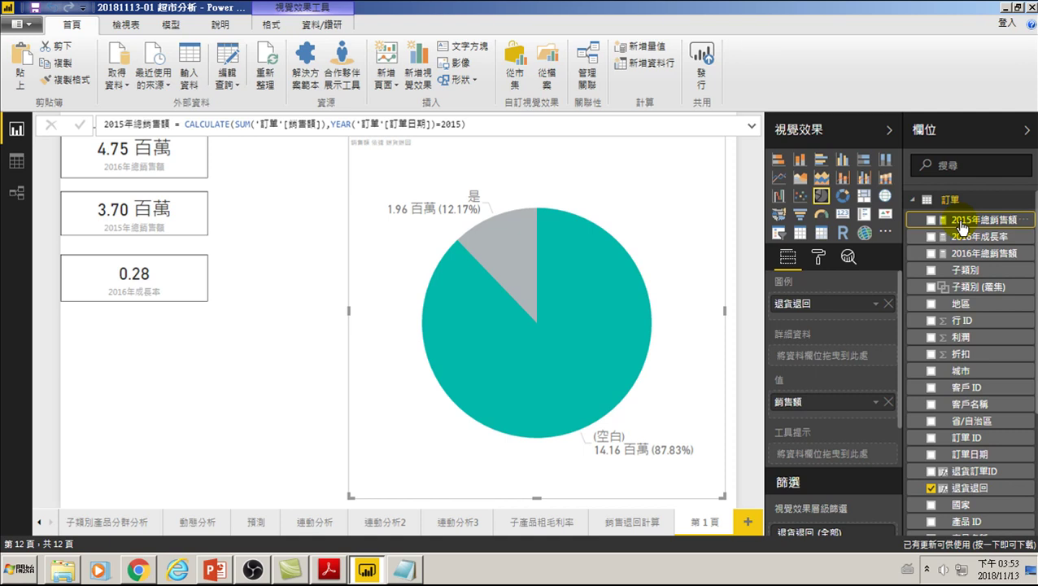
pyautogui.click(461, 124)
pyautogui.write(')')
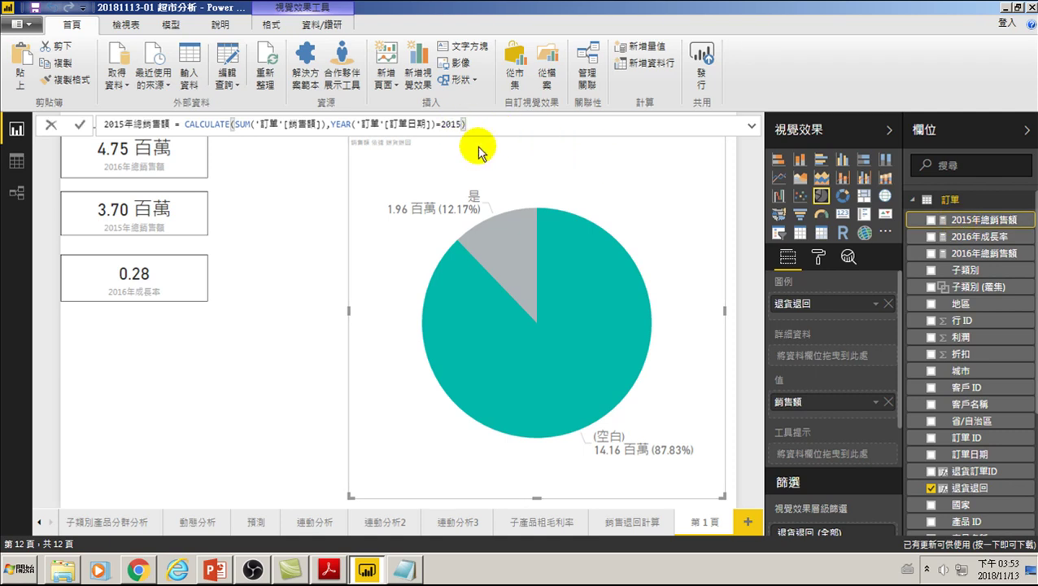
pyautogui.write(',')
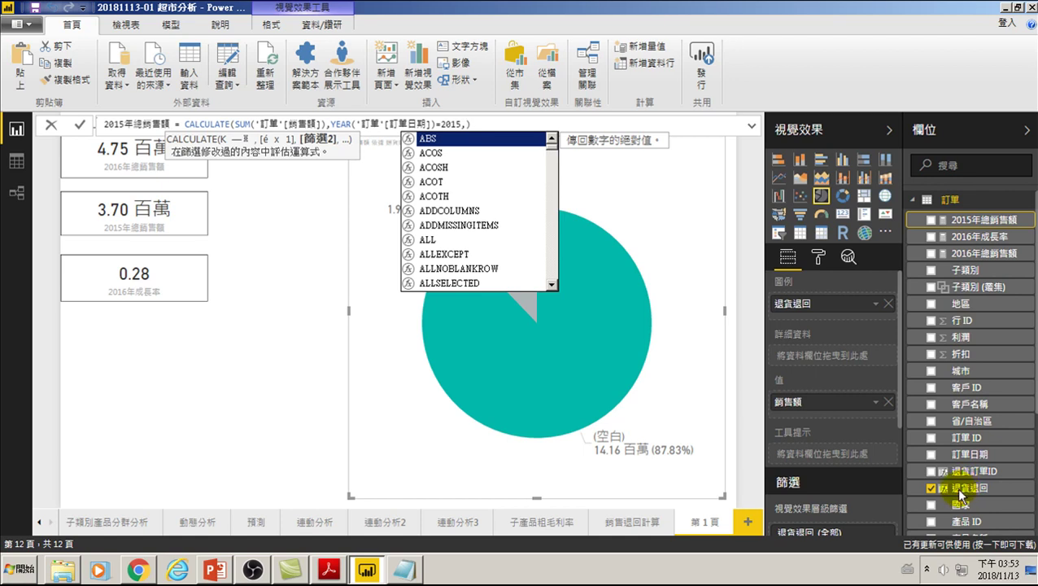
pyautogui.write("'")
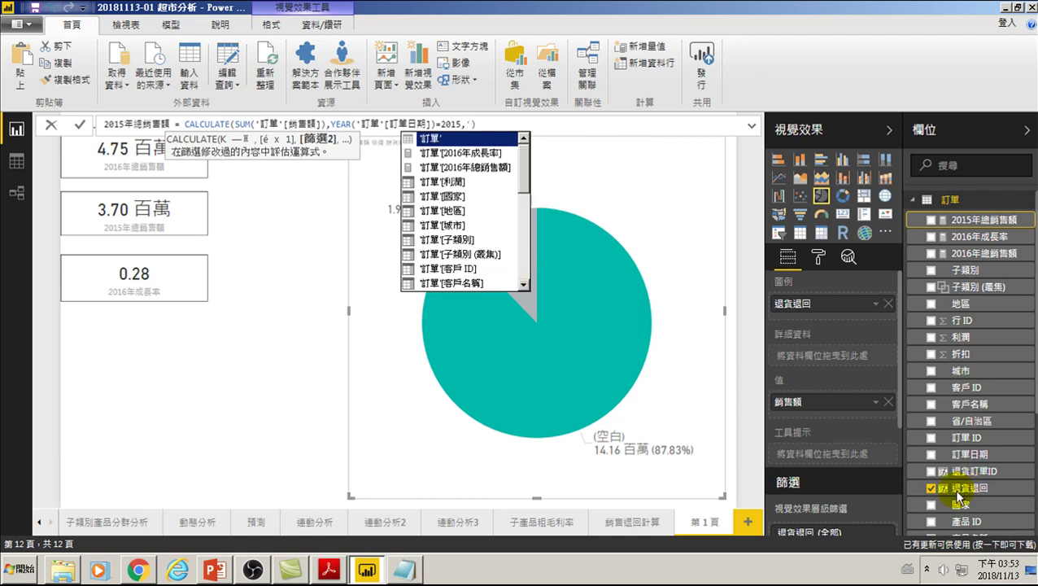
pyautogui.press('Down')
pyautogui.press('Down')
pyautogui.press('Down')
pyautogui.press('Down')
pyautogui.press('Down')
pyautogui.press('Down')
pyautogui.press('Down')
pyautogui.press('Down')
pyautogui.press('Down')
pyautogui.press('Down')
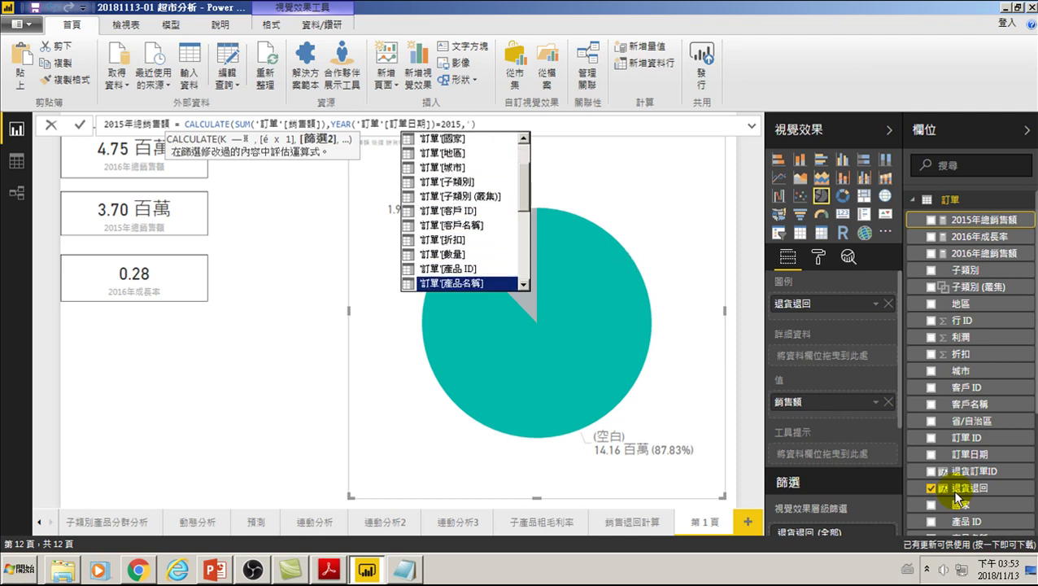
pyautogui.press('Down')
pyautogui.press('Down')
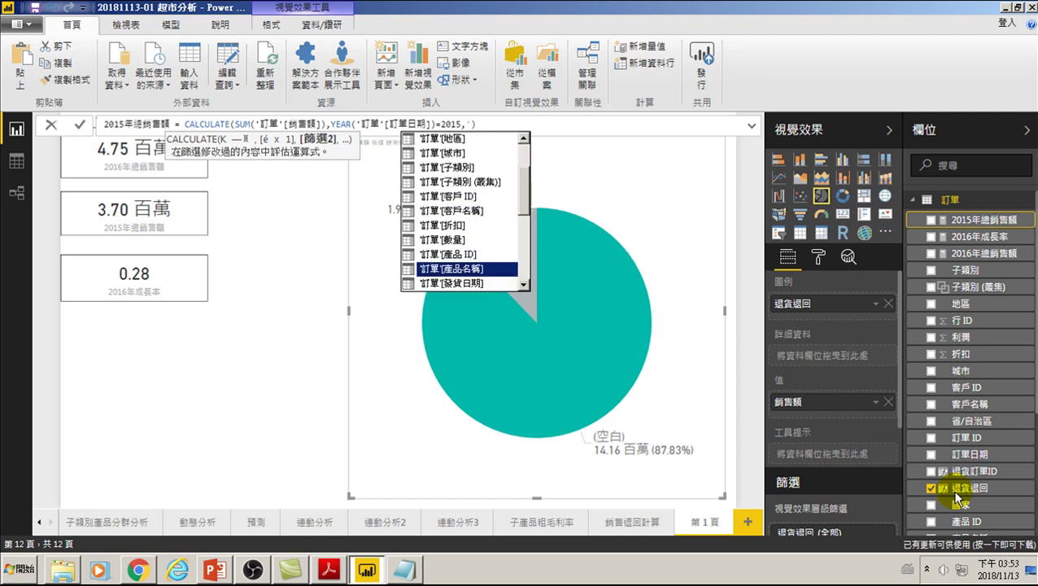
pyautogui.press('Down')
pyautogui.press('Down')
pyautogui.press('Down')
pyautogui.press('Down')
pyautogui.press('Down')
pyautogui.press('Down')
pyautogui.press('Down')
pyautogui.press('Down')
pyautogui.press('Down')
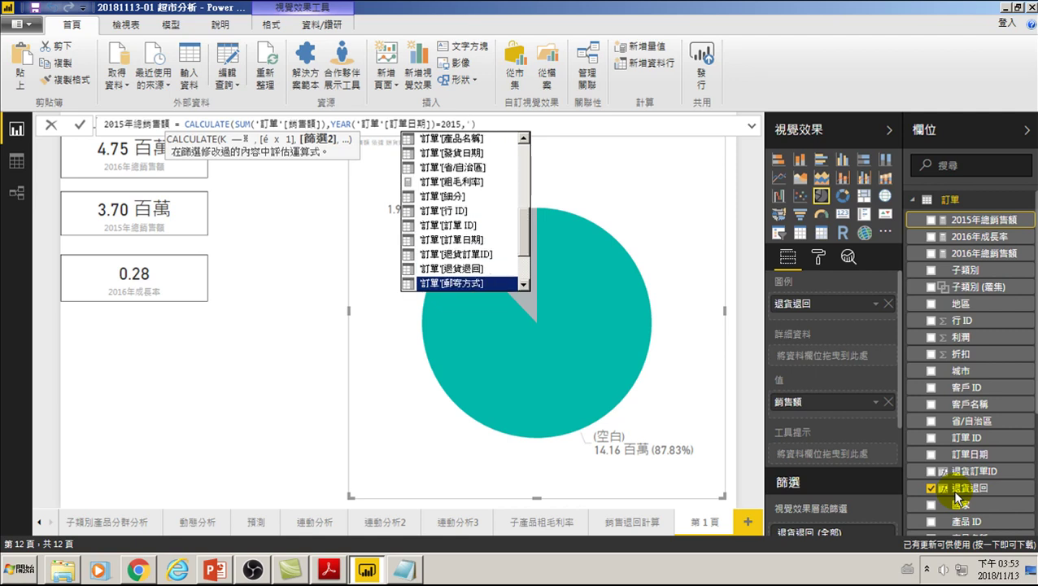
pyautogui.press('Down')
pyautogui.press('Down')
pyautogui.press('Up')
pyautogui.press('Up')
pyautogui.press('Tab')
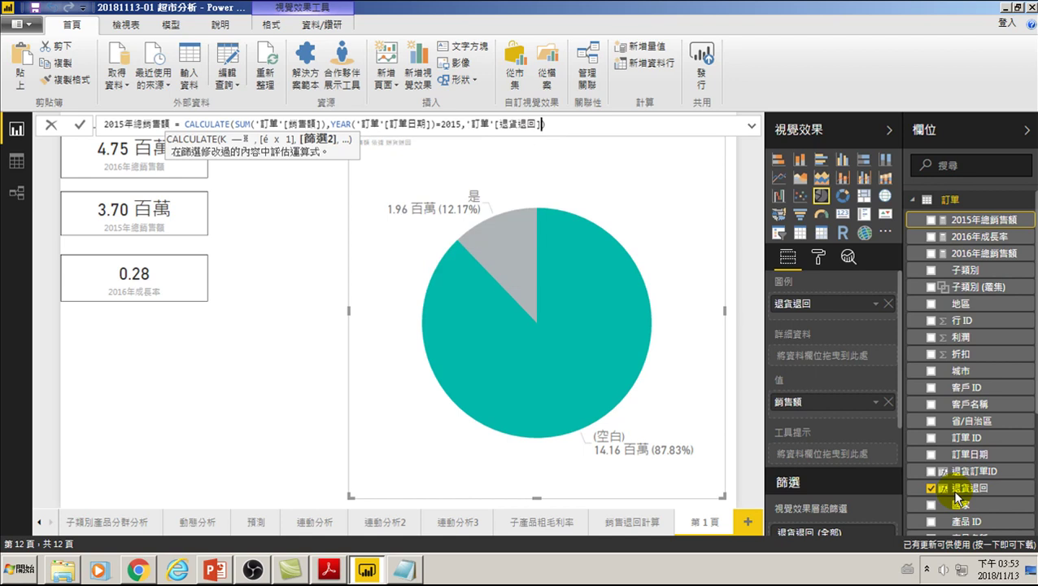
# Step: Finish the condition as ="" and commit, so cards read 5.49百萬, 3.70百萬 and 0.49
pyautogui.write('=')
pyautogui.write("''")
pyautogui.press('BackSpace')
pyautogui.press('BackSpace')
pyautogui.click(955, 498)
pyautogui.click(634, 195)
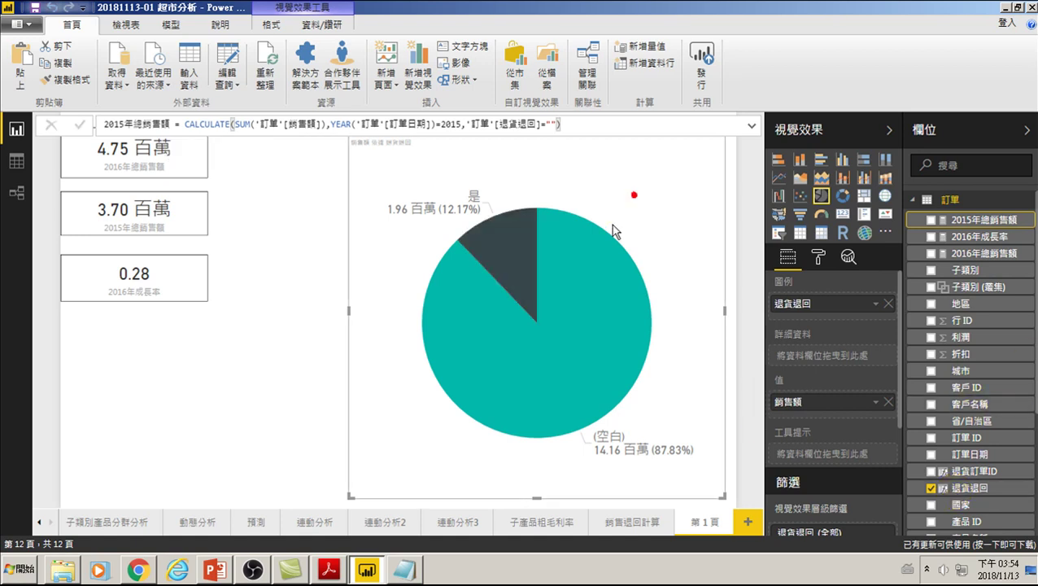
pyautogui.click(530, 175)
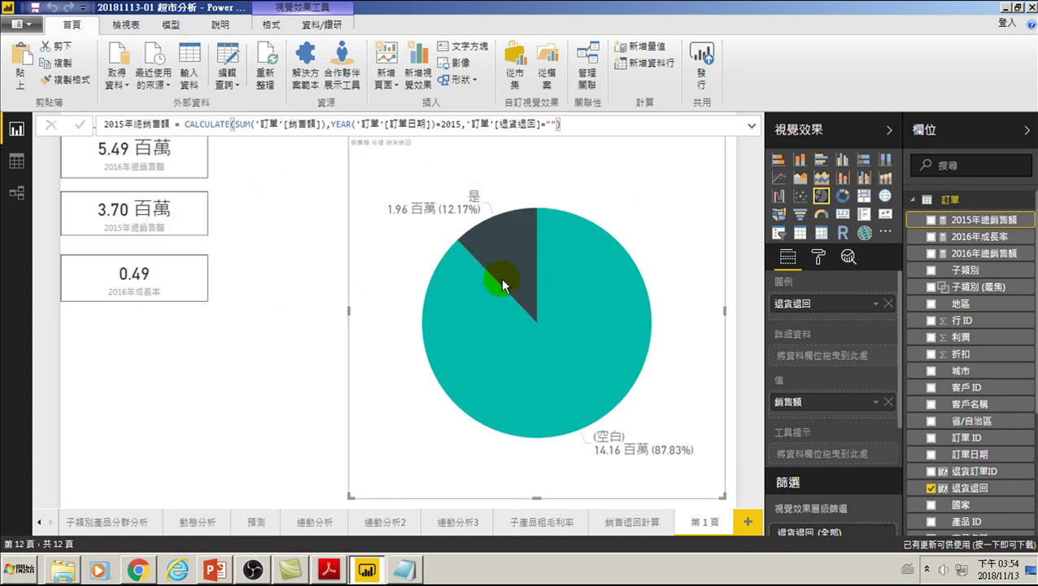
# Step: Add the '訂單'[退貨退回] filter to 2016年總銷售額, then delete the pie chart, leaving cards at 4.75百萬, 3.70百萬, 0.28
pyautogui.click(968, 238)
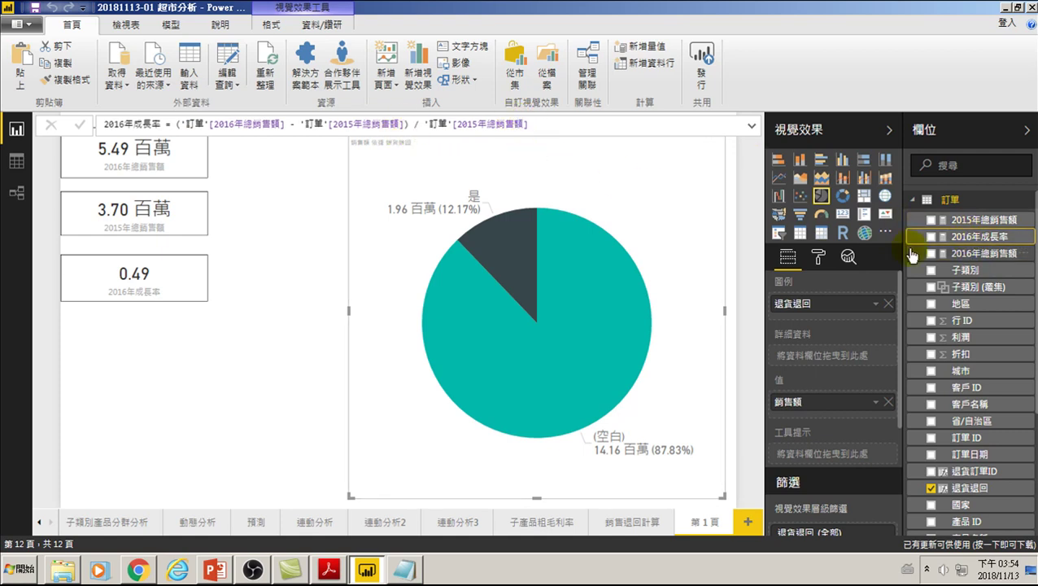
pyautogui.click(980, 253)
pyautogui.click(461, 123)
pyautogui.write("),YEAR('訂單'[訂單日期])=2016,")
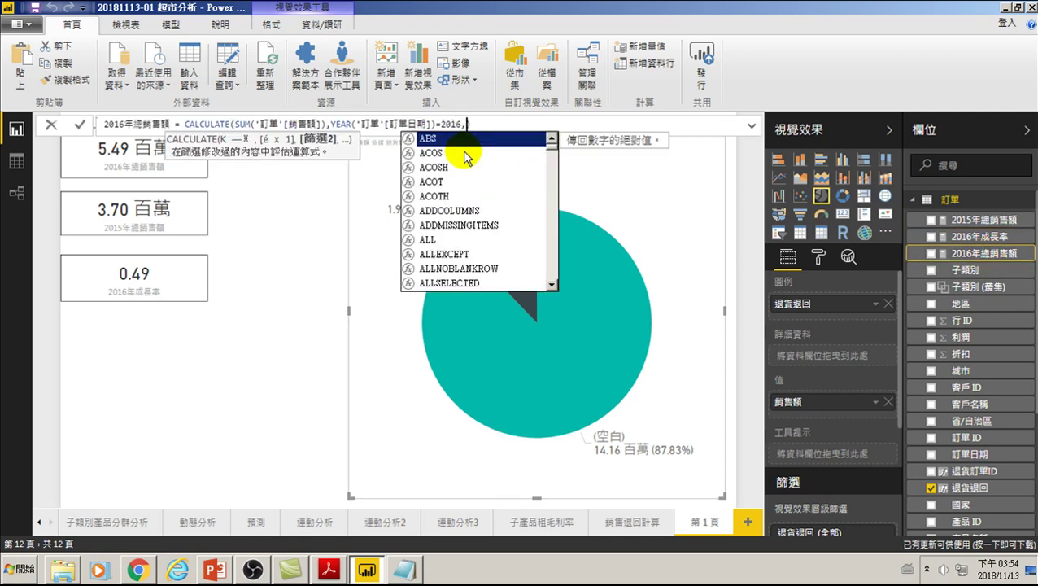
pyautogui.write("'")
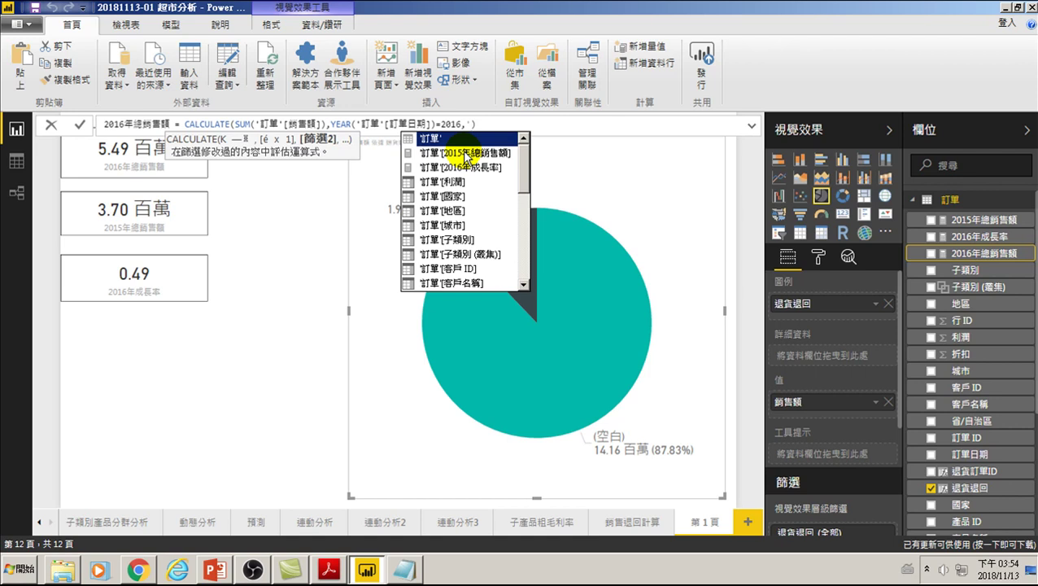
pyautogui.press('Down')
pyautogui.press('Down')
pyautogui.press('Down')
pyautogui.press('Down')
pyautogui.press('Down')
pyautogui.press('Down')
pyautogui.press('Down')
pyautogui.press('Down')
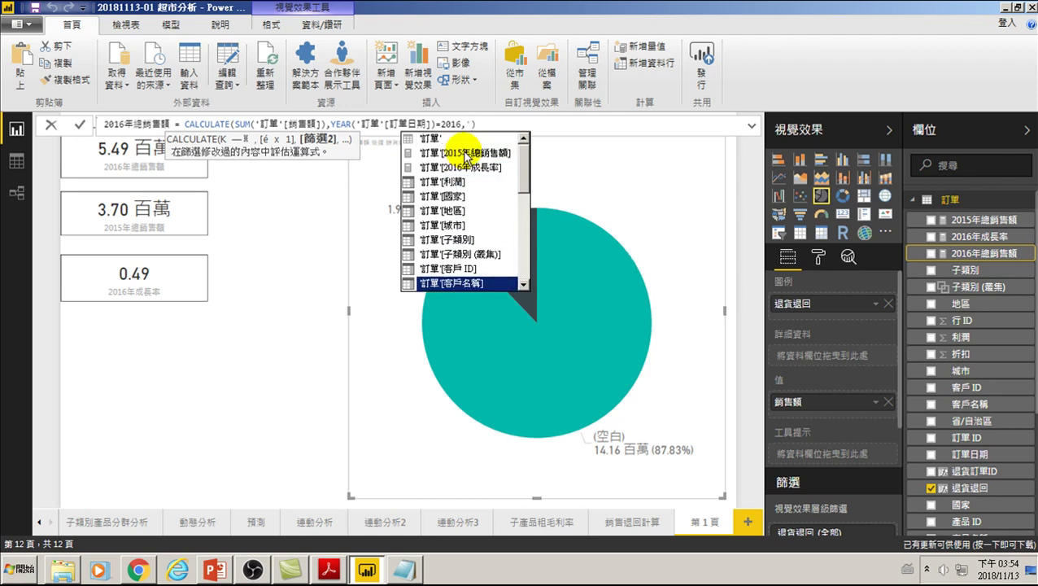
pyautogui.press('Down')
pyautogui.press('Down')
pyautogui.press('Down')
pyautogui.press('Down')
pyautogui.press('Down')
pyautogui.press('Down')
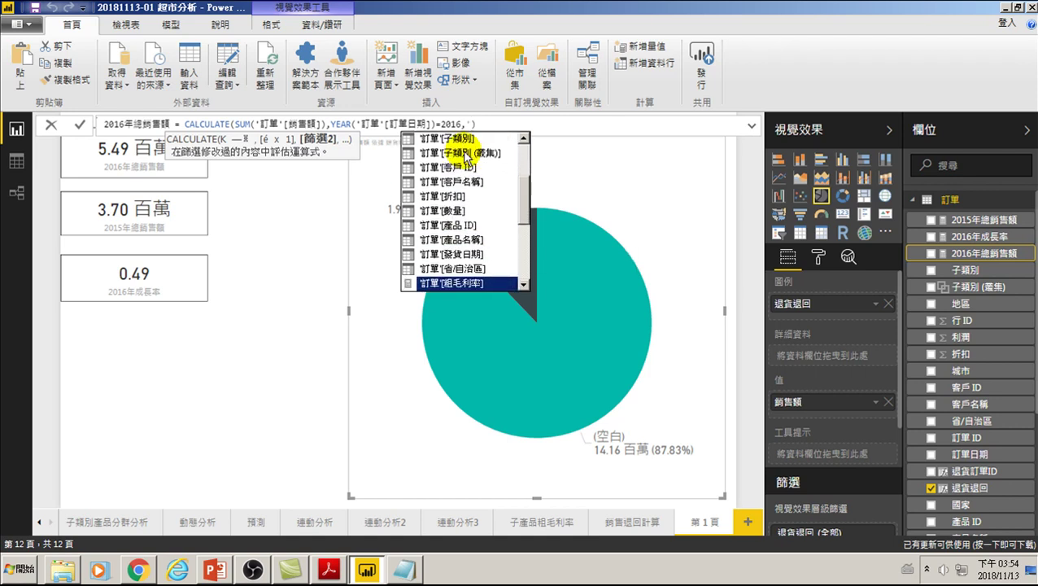
pyautogui.press('Down')
pyautogui.press('Down')
pyautogui.press('Down')
pyautogui.press('Down')
pyautogui.press('Down')
pyautogui.press('Down')
pyautogui.press('Down')
pyautogui.press('Up')
pyautogui.press('Tab')
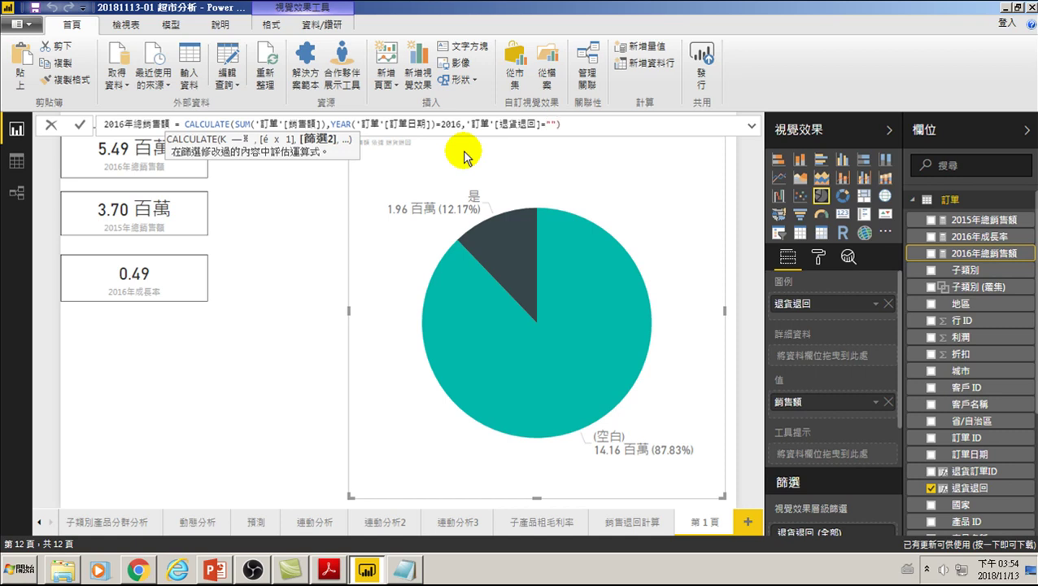
pyautogui.press('Return')
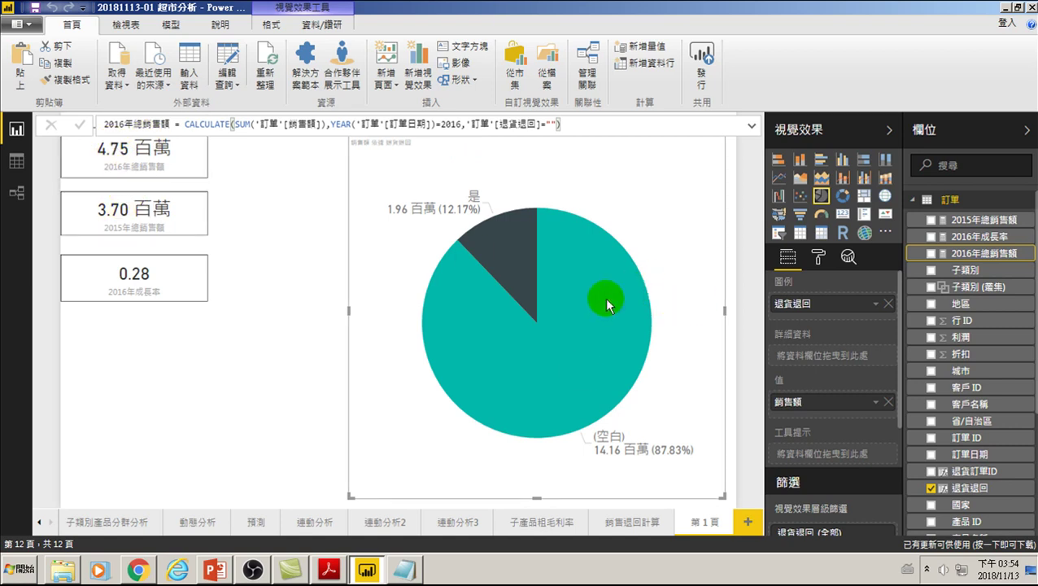
pyautogui.click(669, 167)
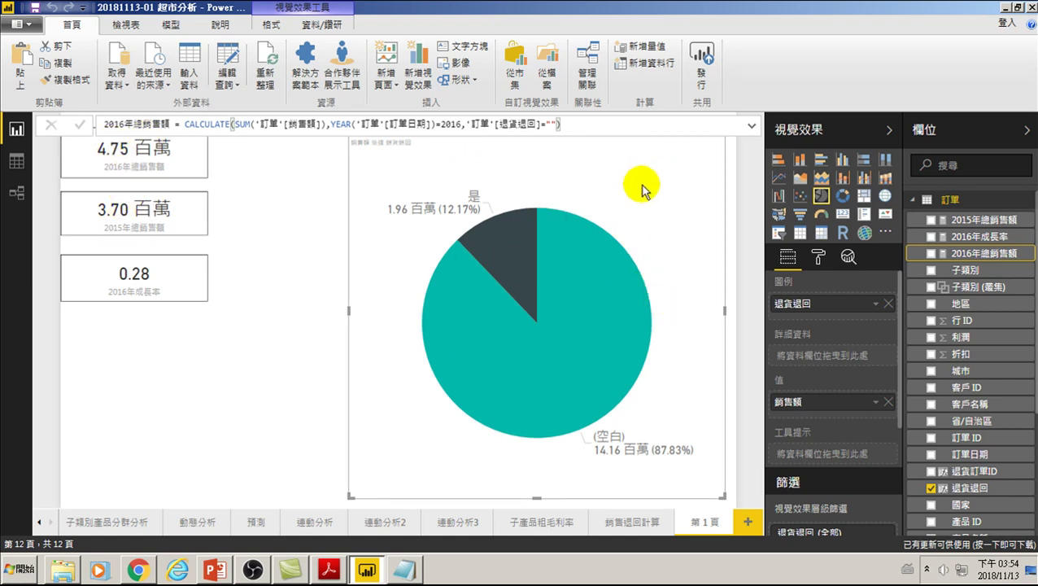
pyautogui.press('Delete')
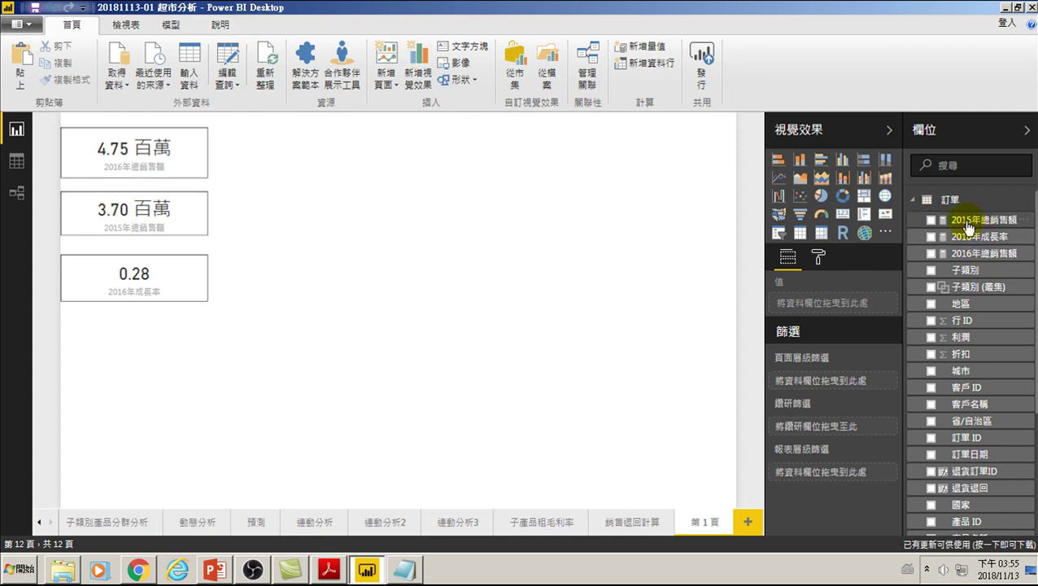
# Step: Show the 2015年總銷售額 DAX to check its 2015 year and blank 退貨退回 conditions
pyautogui.click(998, 221)
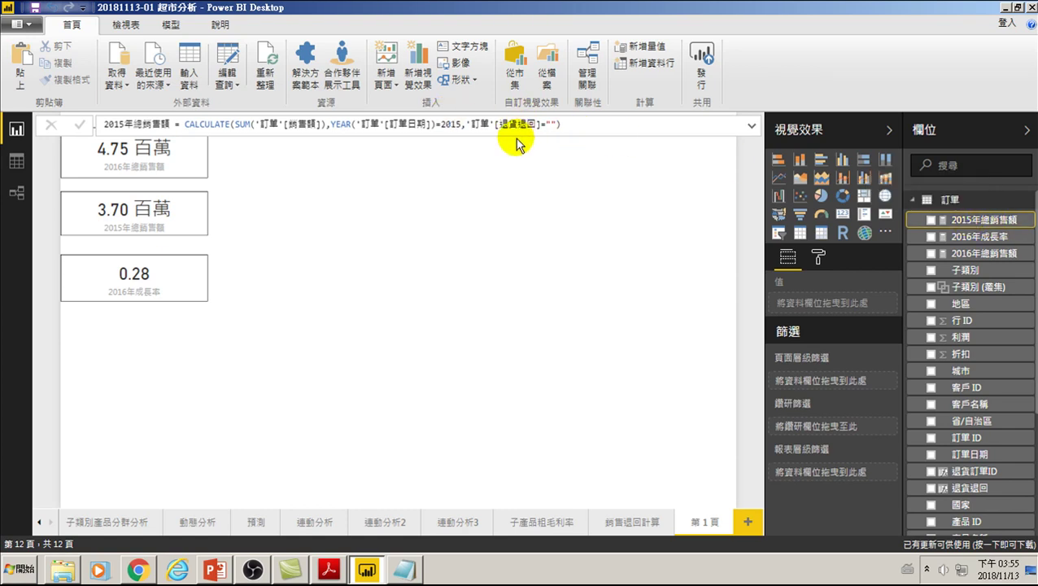
pyautogui.click(465, 124)
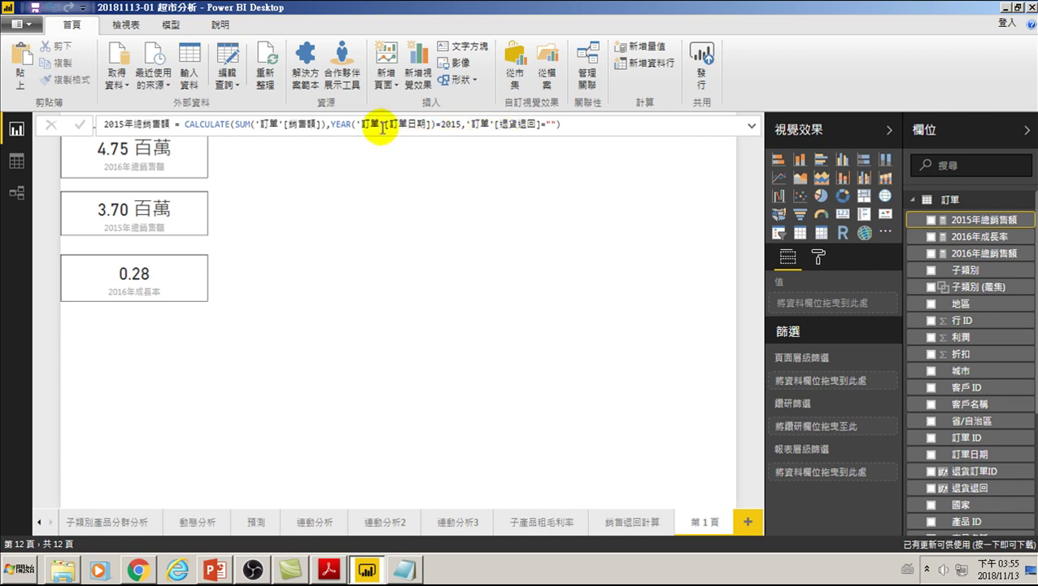